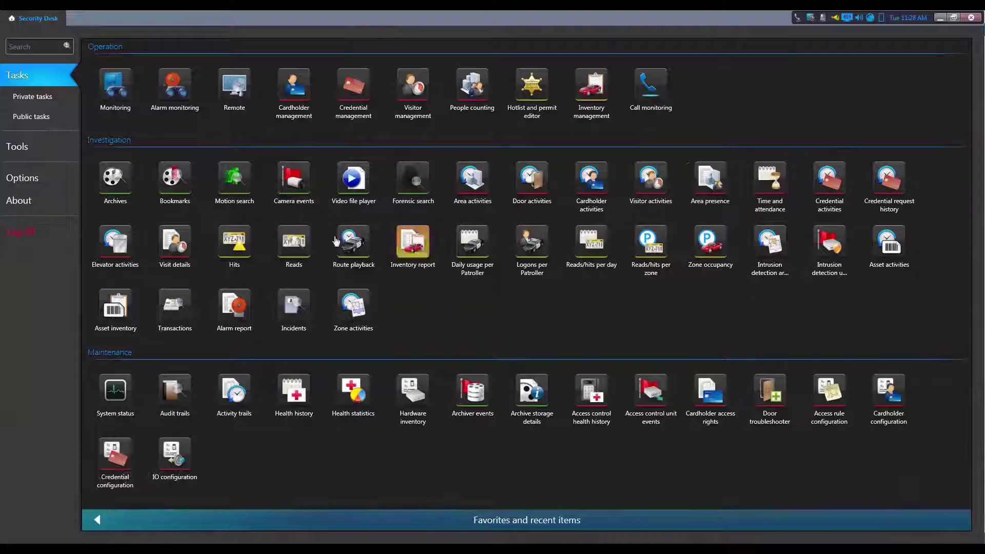
# Step: Create a new Hits report task and switch its time range to absolute dates
pyautogui.click(232, 251)
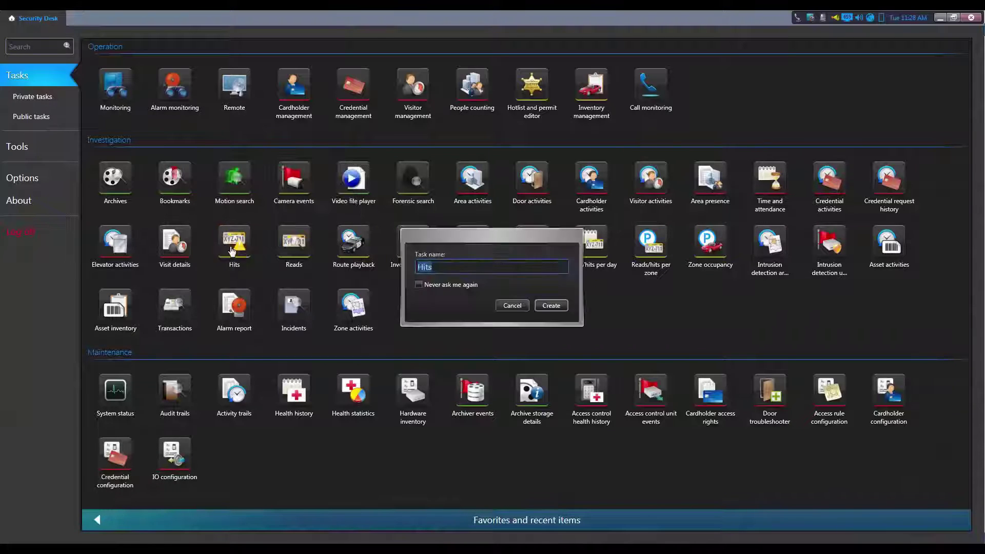
pyautogui.click(561, 307)
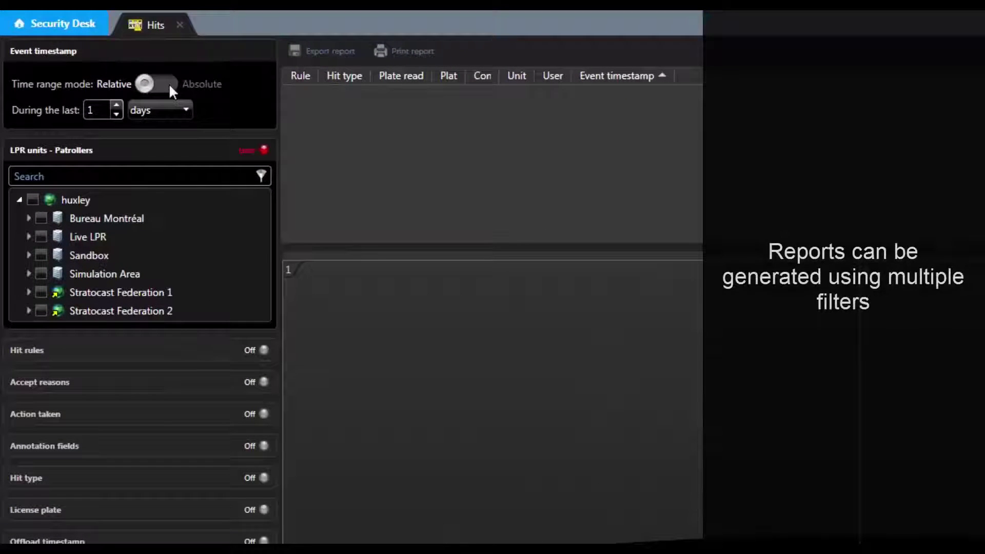
pyautogui.click(175, 111)
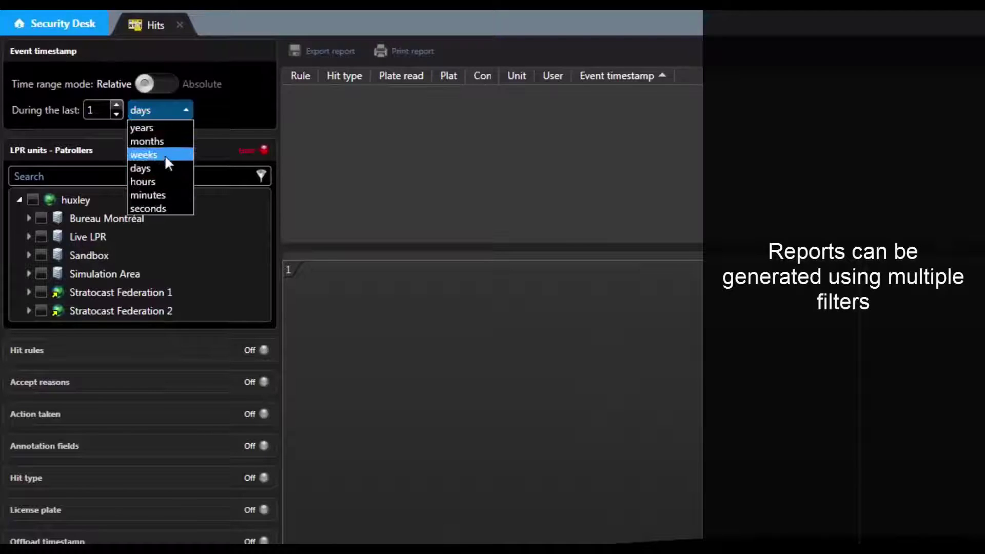
pyautogui.click(148, 83)
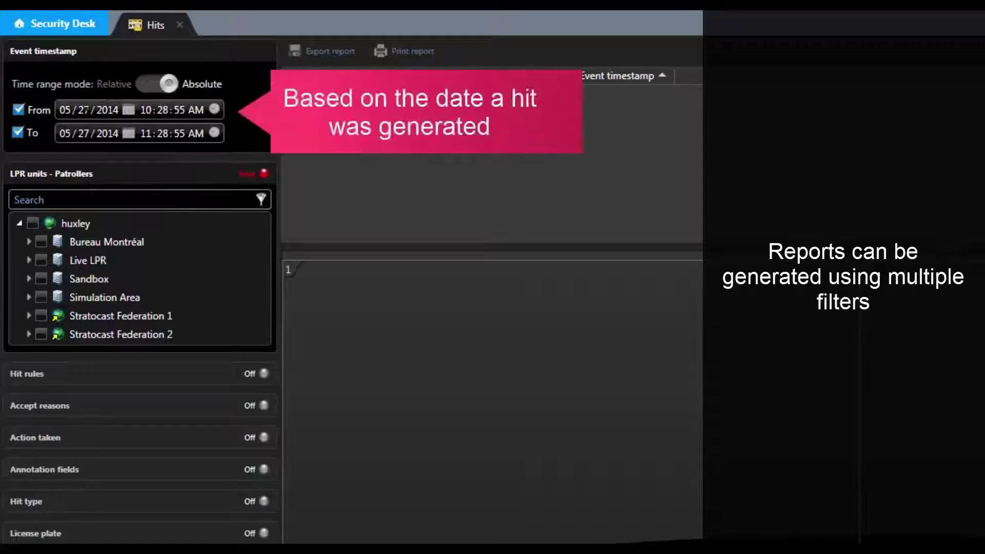
# Step: Set the range from 05/22/2014 10:28:55 AM to 05/22/2014 04:28:55 PM
pyautogui.click(84, 110)
pyautogui.write('22')
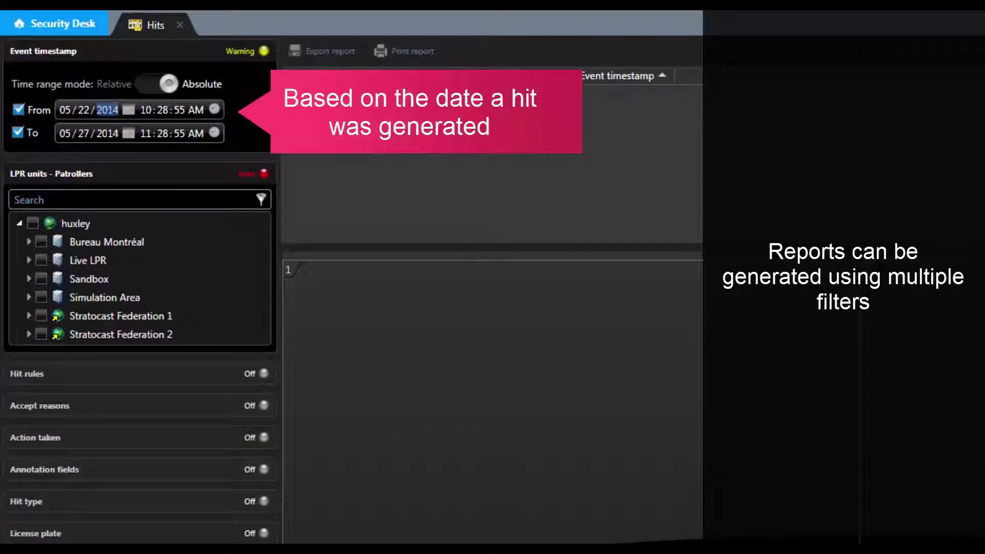
pyautogui.click(84, 133)
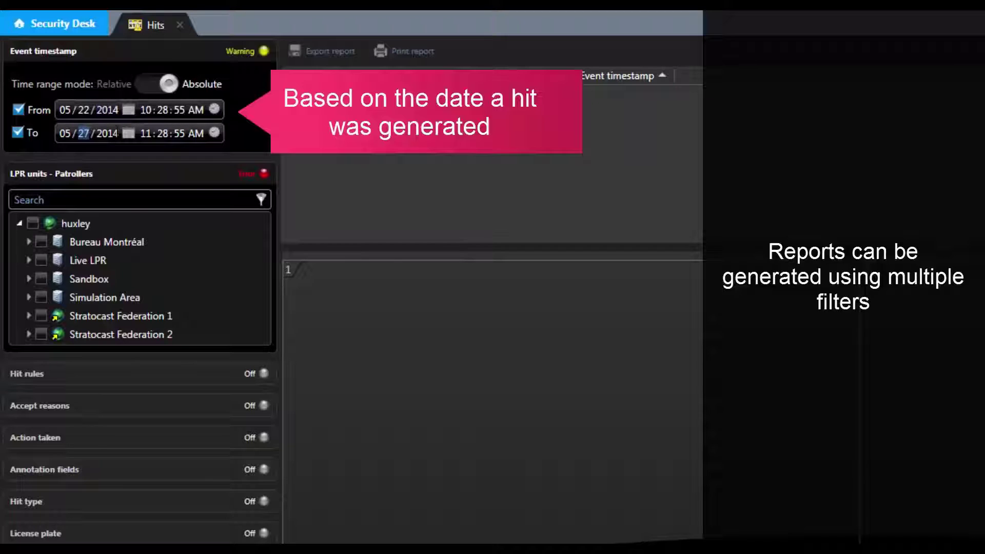
pyautogui.write('22')
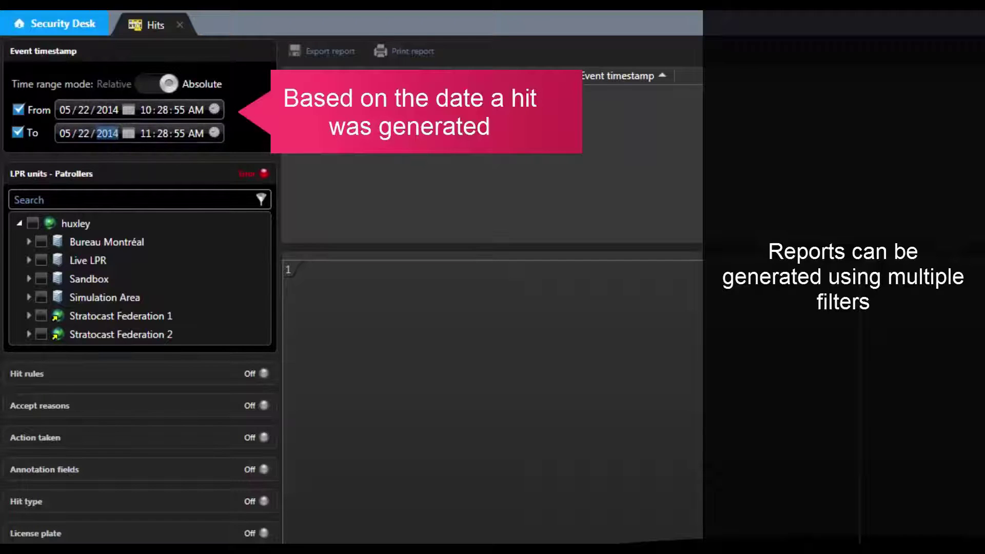
pyautogui.click(145, 134)
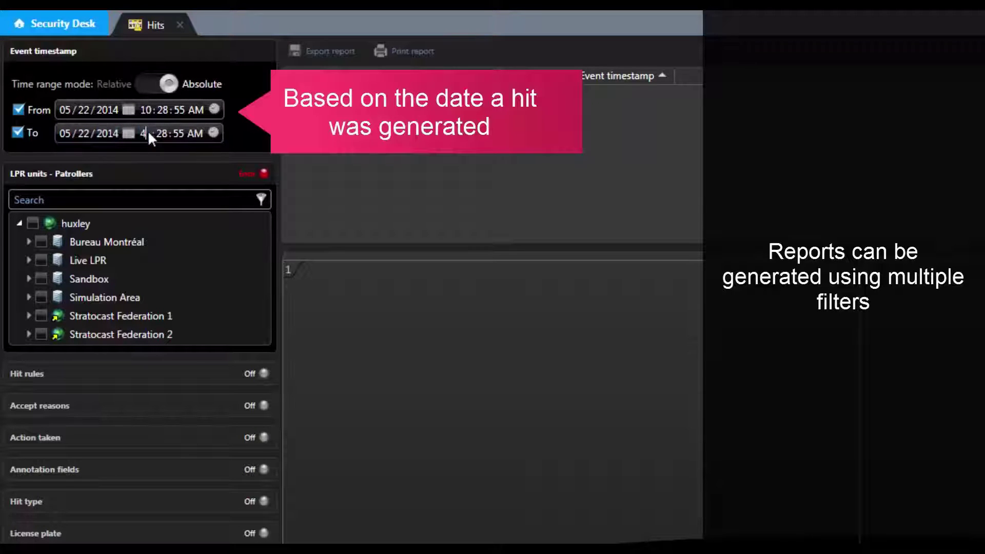
pyautogui.write('4')
pyautogui.click(196, 132)
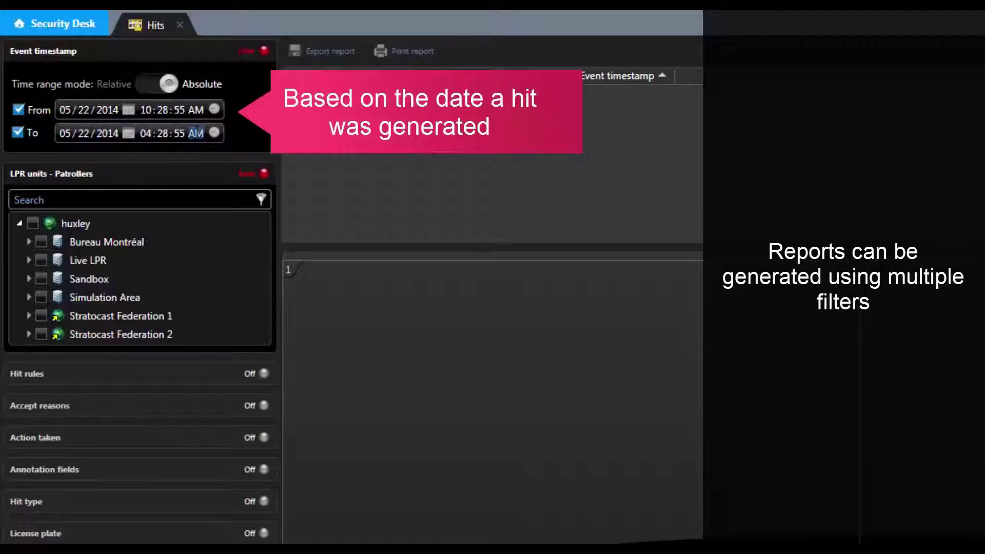
pyautogui.write('p')
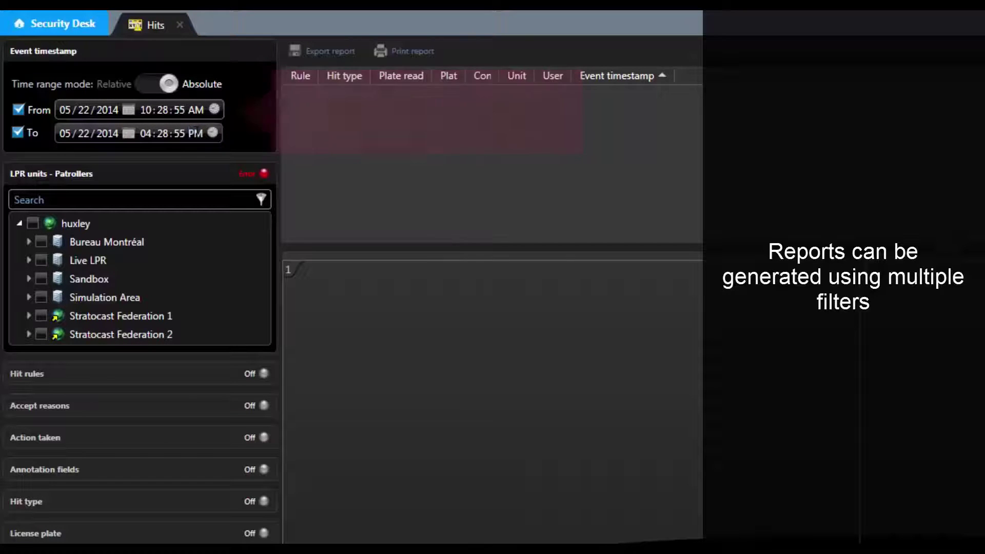
# Step: Filter hits to the HQ Parking Lot unit and partial plate ZPL, then generate the report
pyautogui.click(29, 260)
pyautogui.click(49, 278)
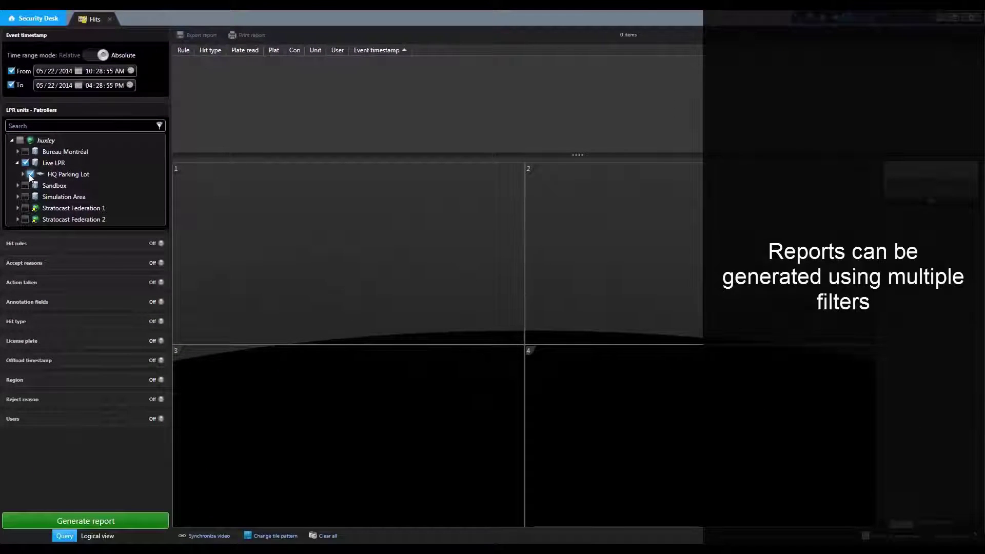
pyautogui.click(91, 341)
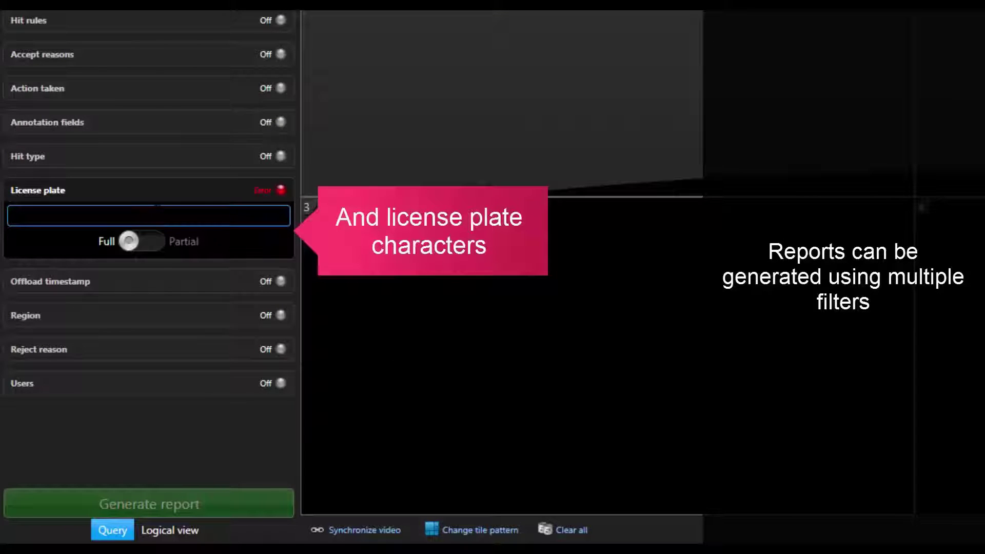
pyautogui.write('ZPL')
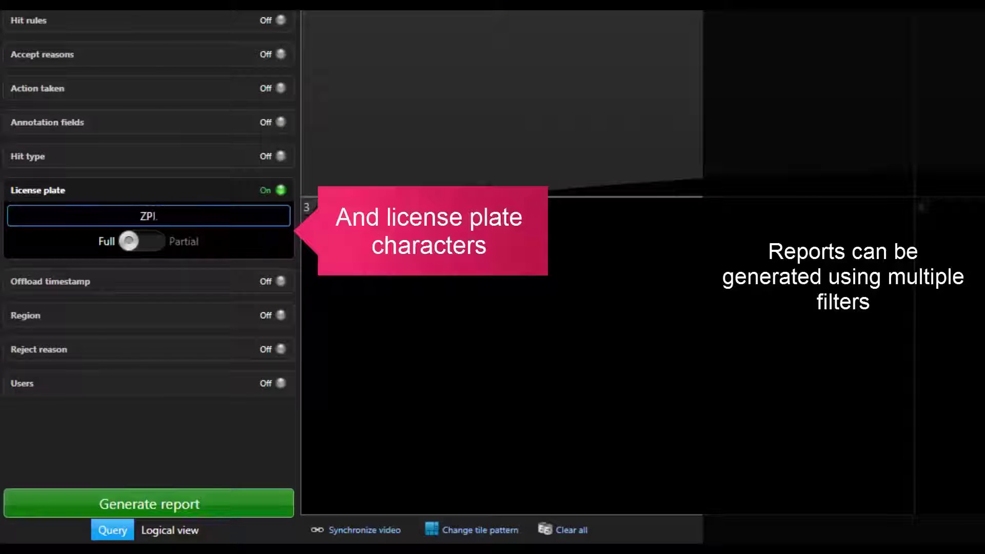
pyautogui.click(147, 241)
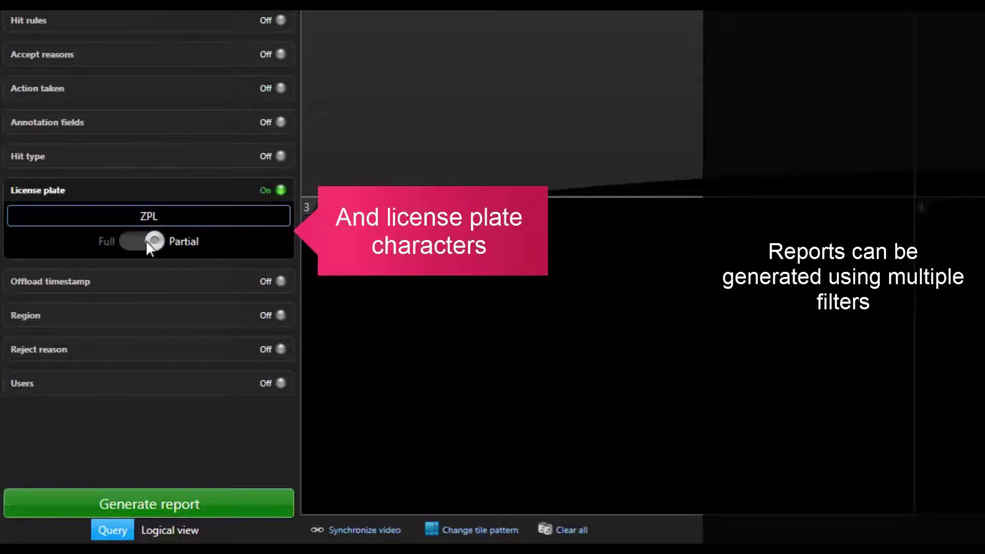
pyautogui.click(149, 503)
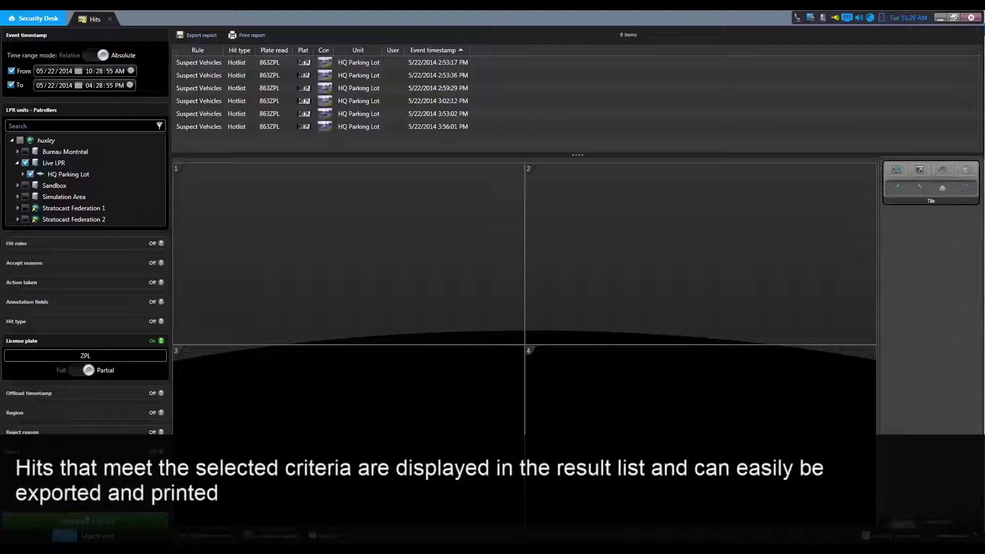
# Step: Widen the result columns to show images and display the 2:59:29 PM 863ZPL hit in tile 1
pyautogui.click(262, 89)
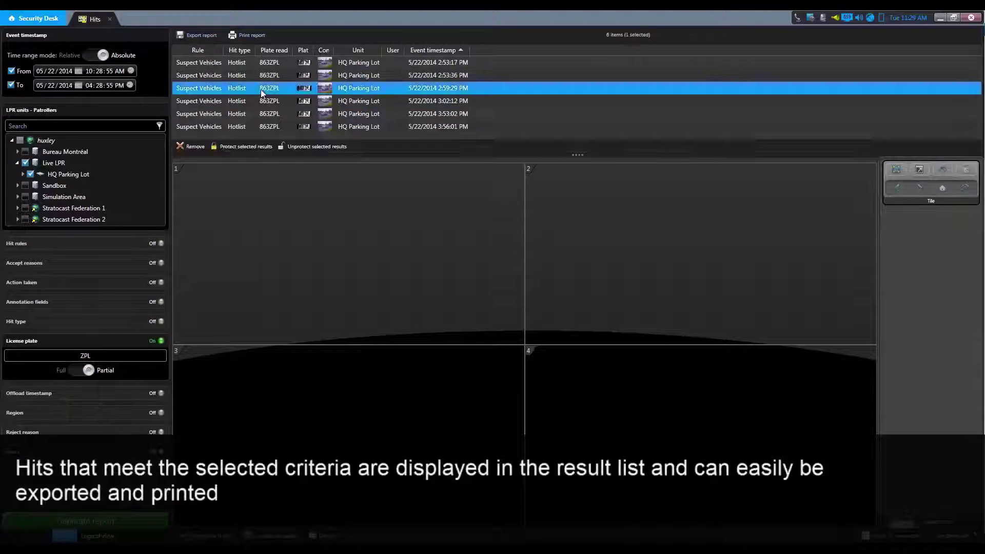
pyautogui.moveTo(334, 49); pyautogui.dragTo(371, 48)
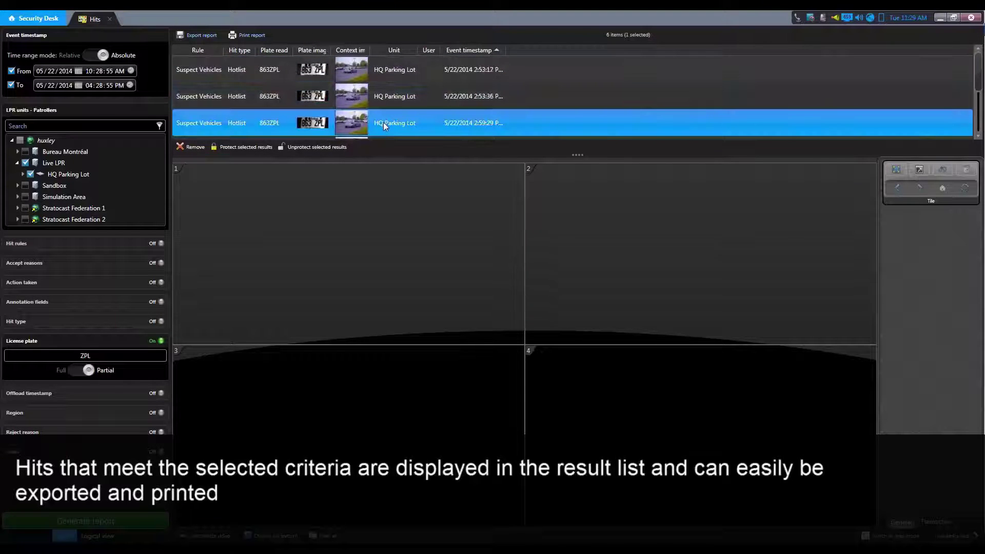
pyautogui.moveTo(384, 122); pyautogui.dragTo(369, 266)
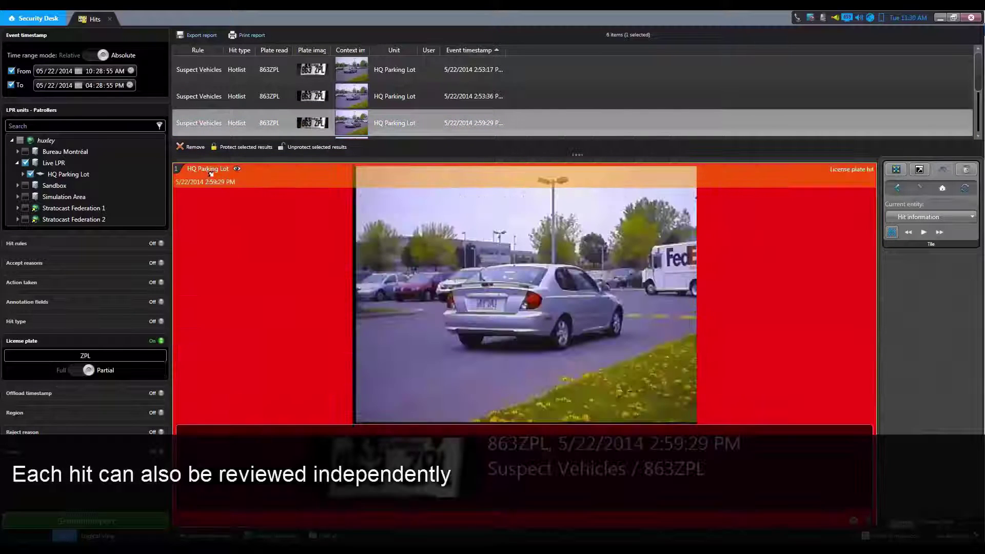
# Step: Enlarge the 2:59:29 PM hit tile and unpack it into its separate camera views
pyautogui.doubleClick(240, 170)
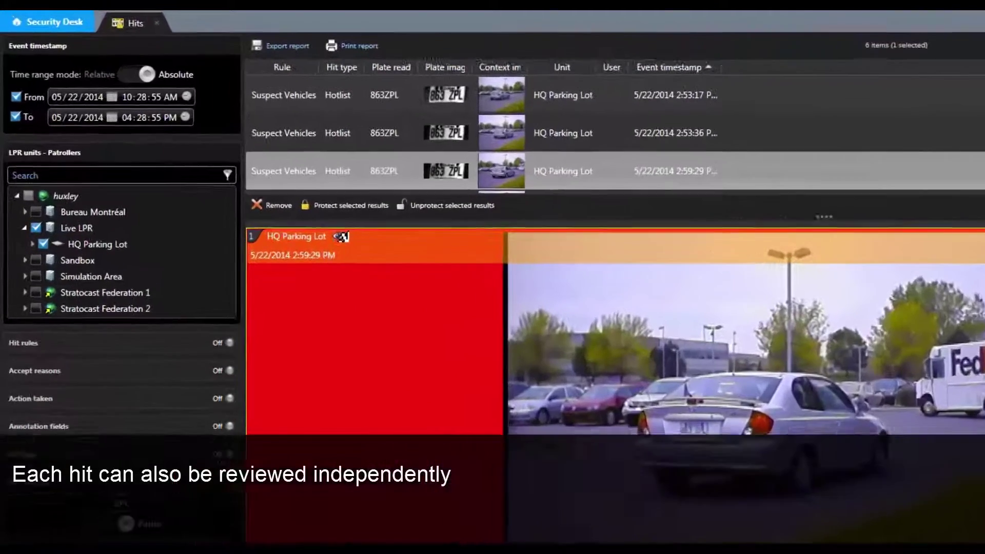
pyautogui.click(239, 170)
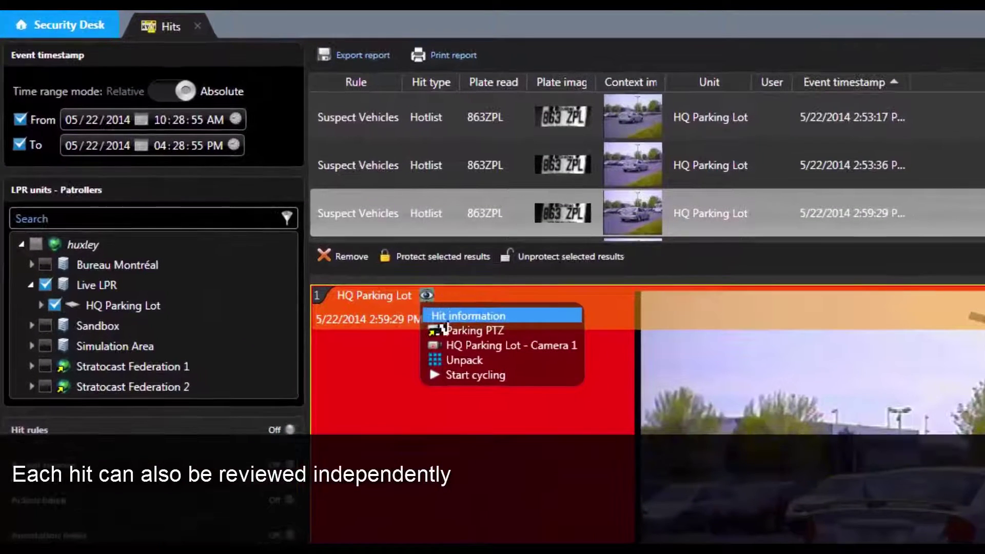
pyautogui.click(457, 362)
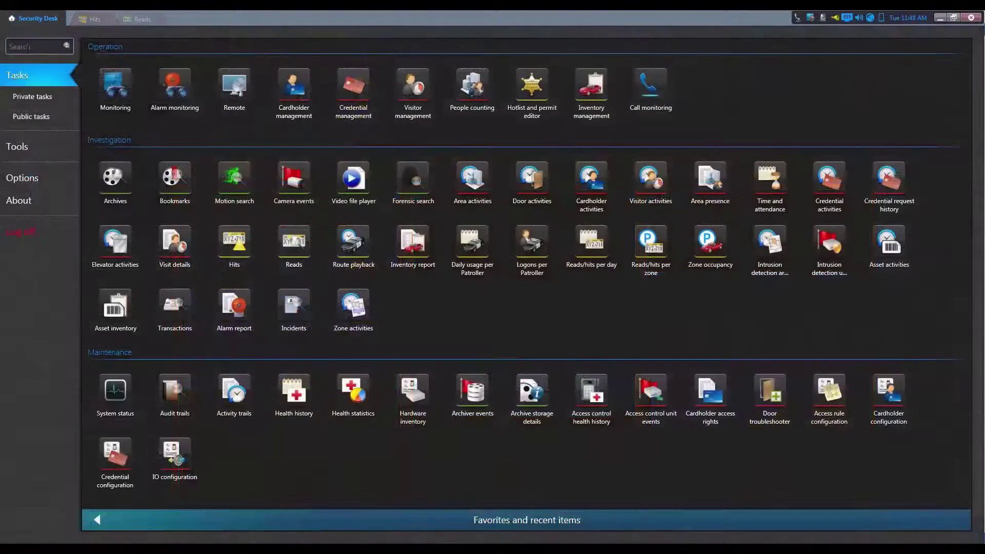
# Step: Search tasks for 'list' and create a Hotlist and permit editor task with the default name
pyautogui.click(27, 47)
pyautogui.write('list')
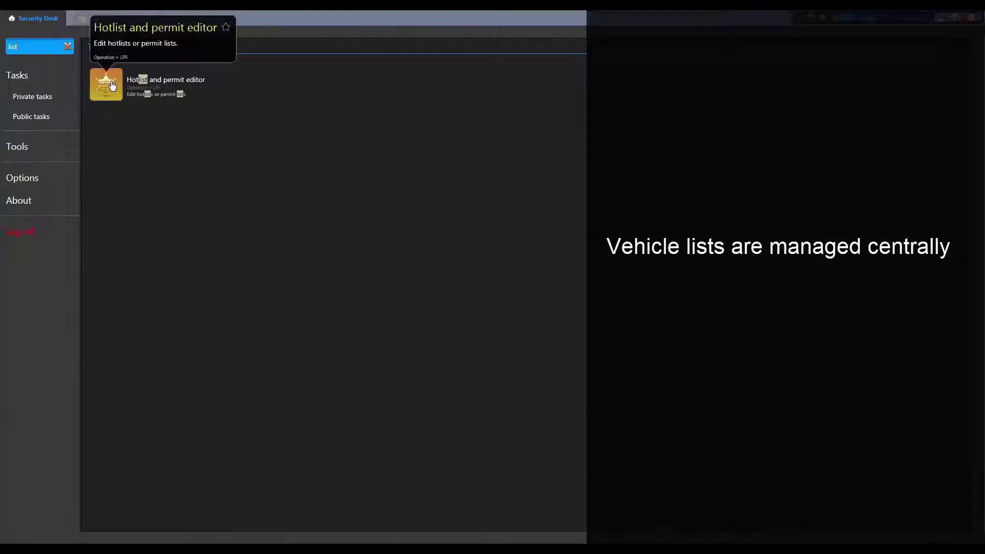
pyautogui.click(112, 86)
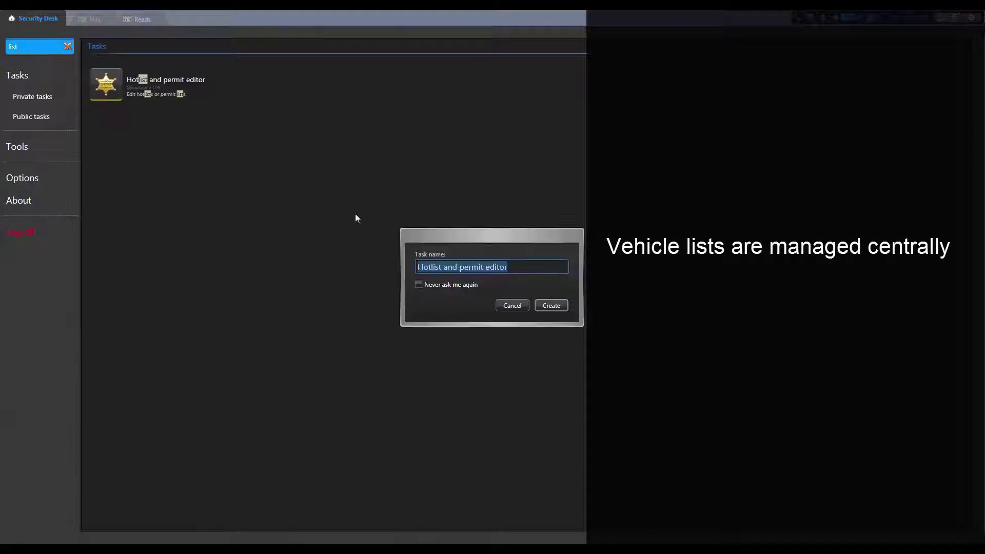
pyautogui.click(551, 305)
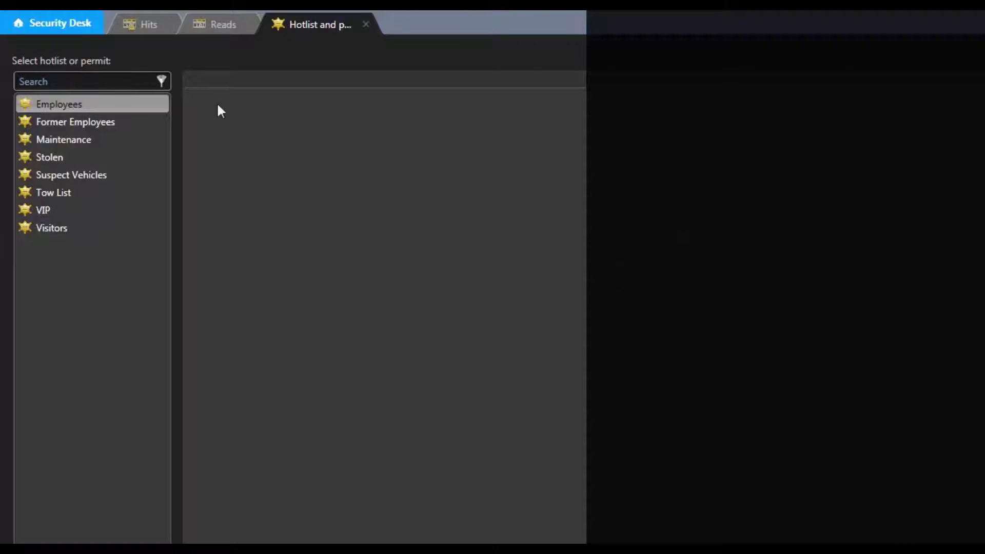
# Step: Load the Employees hotlist and add a new entry with category Employees
pyautogui.click(50, 107)
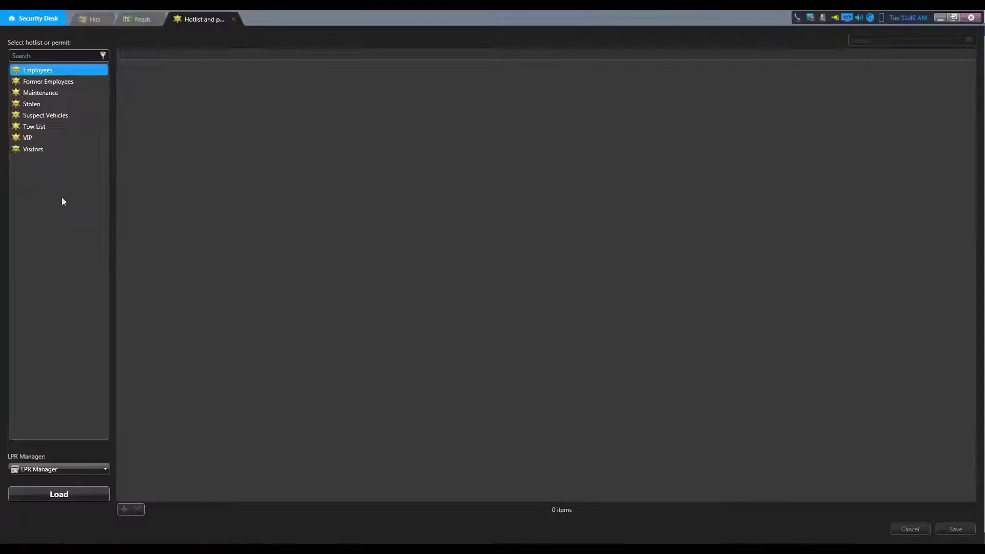
pyautogui.click(59, 494)
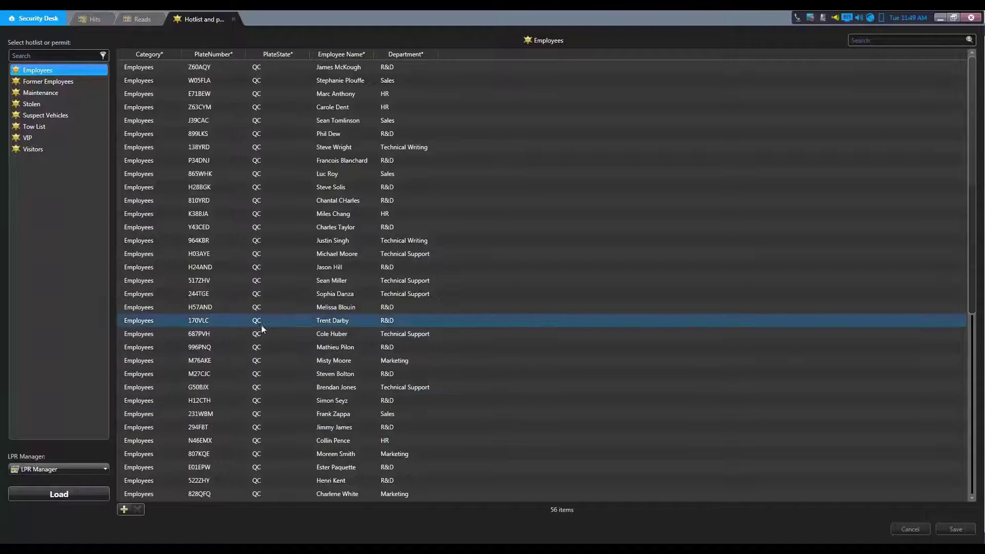
pyautogui.click(123, 510)
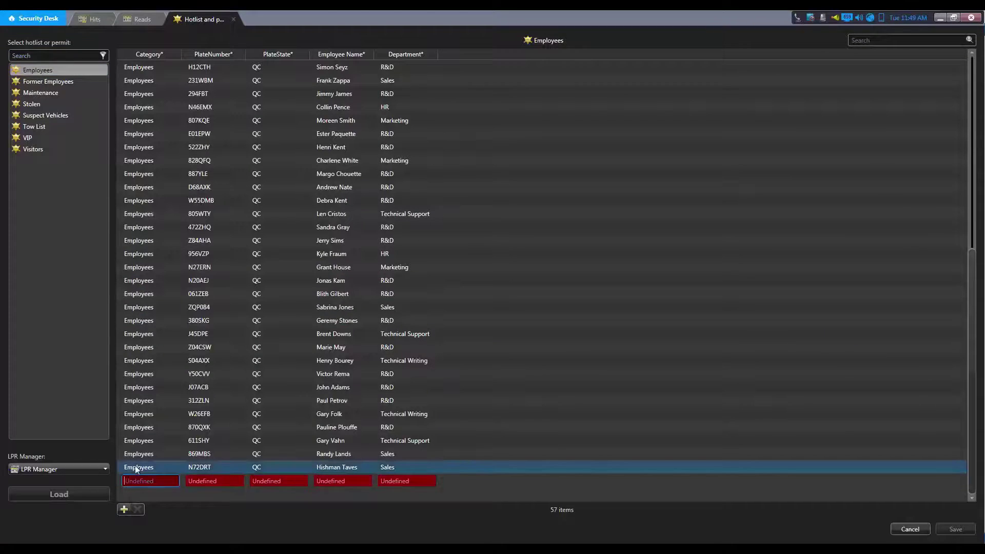
pyautogui.write('Employ')
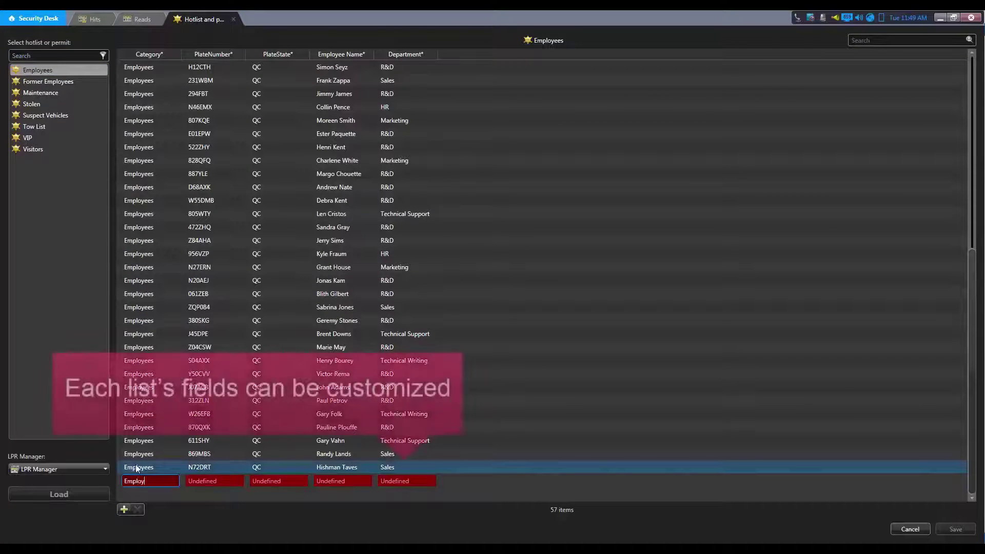
pyautogui.write('eesd')
pyautogui.press('BackSpace')
pyautogui.press('Tab')
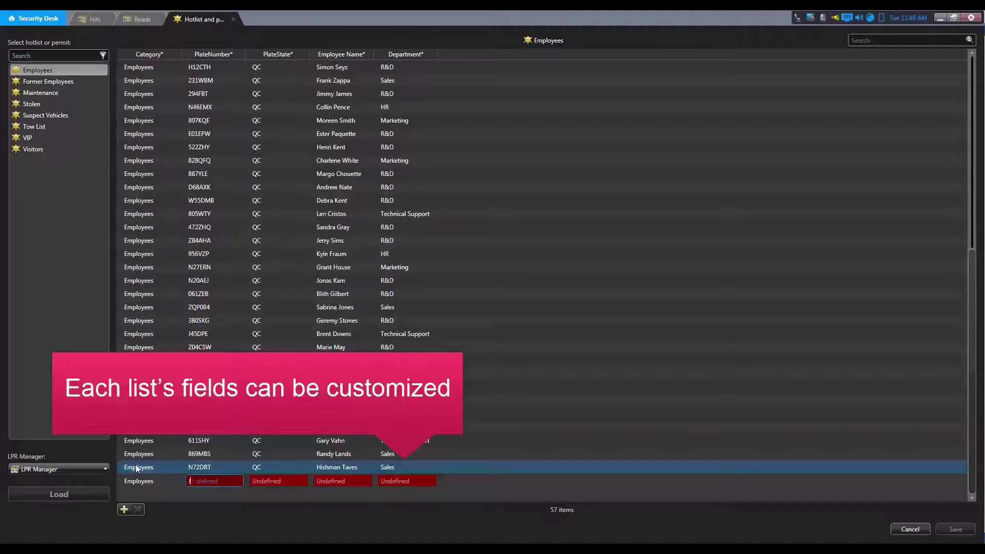
pyautogui.write('J2N8L1')
pyautogui.press('Tab')
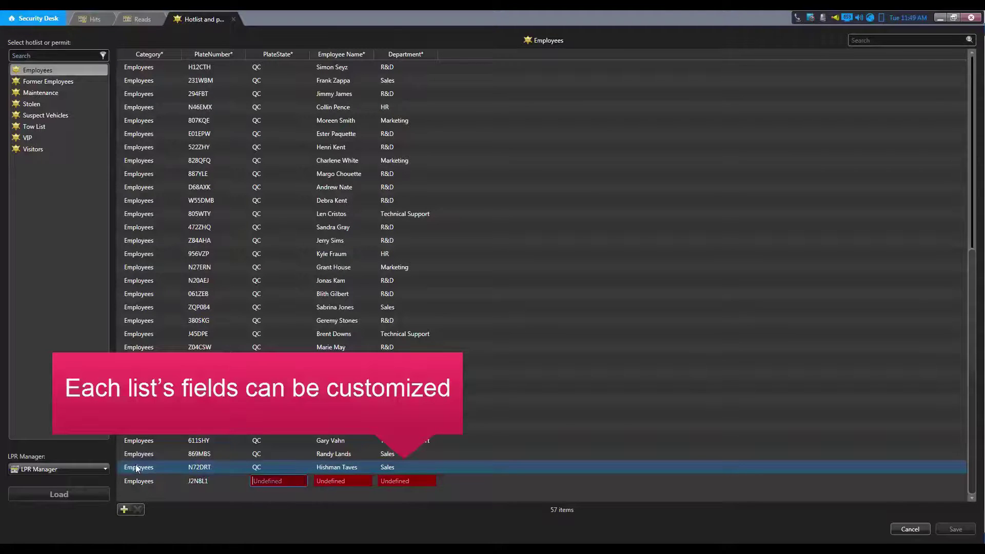
pyautogui.write('QC')
pyautogui.press('Tab')
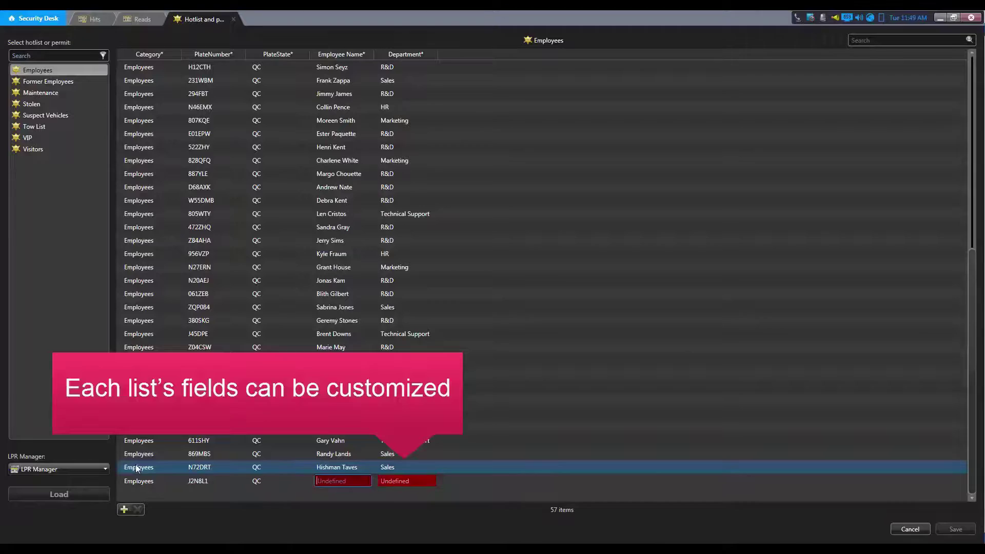
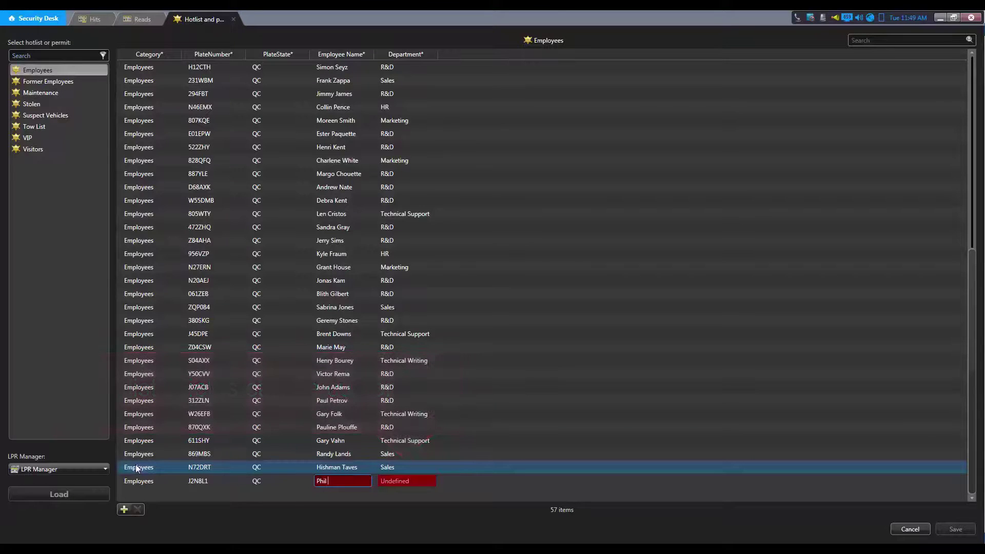
pyautogui.press('Tab')
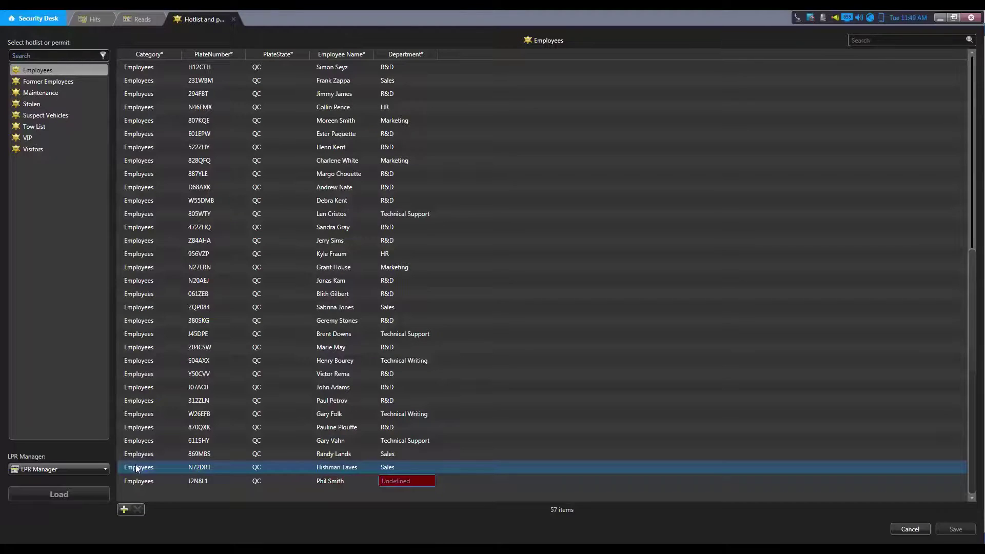
pyautogui.write('Accounting')
pyautogui.press('Return')
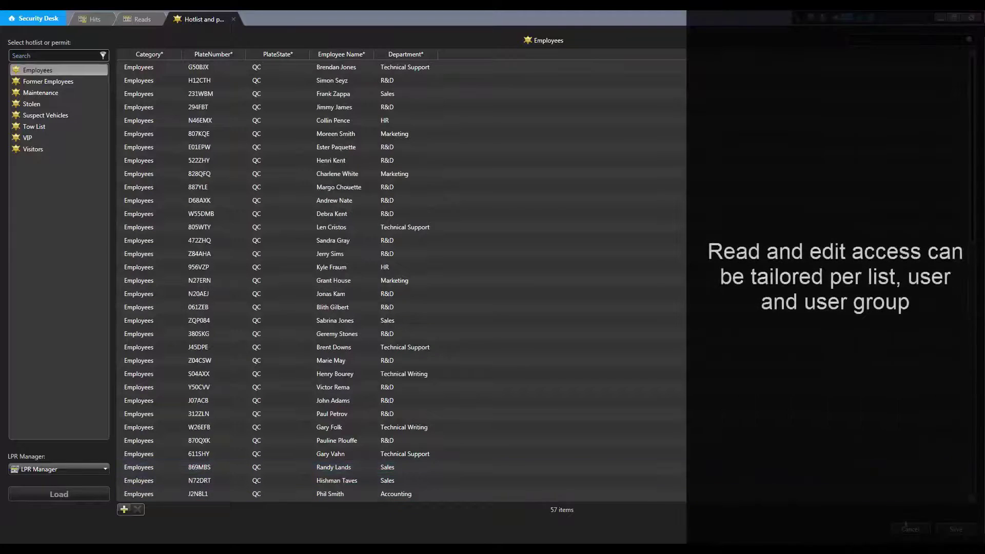
# Step: Save the Employees hotlist, then load the Maintenance hotlist and select its WWG549 entry
pyautogui.click(956, 529)
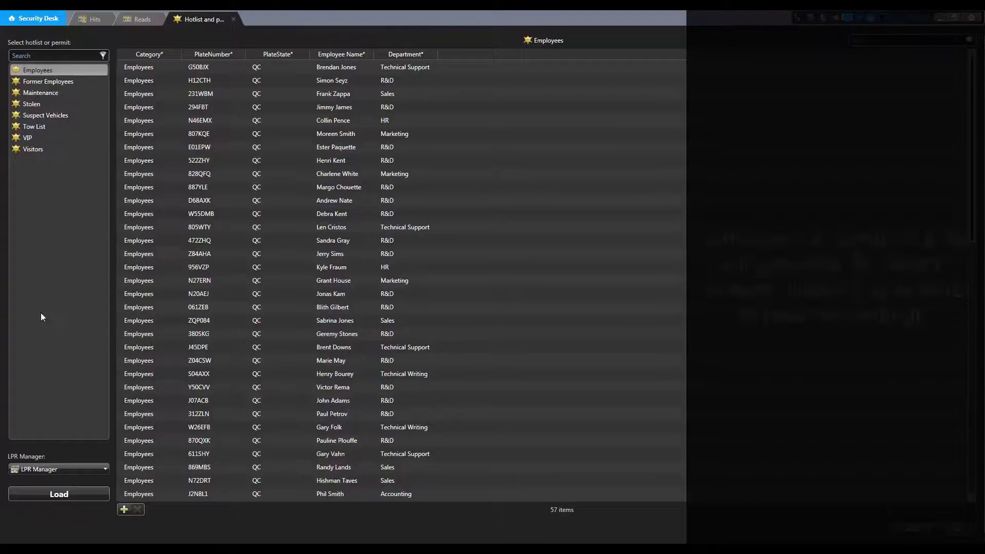
pyautogui.click(46, 95)
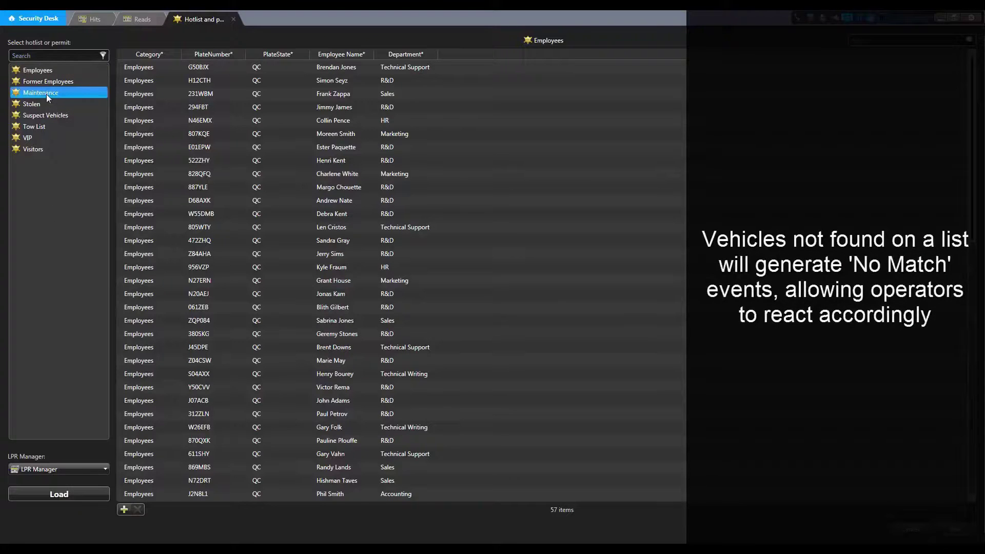
pyautogui.click(56, 494)
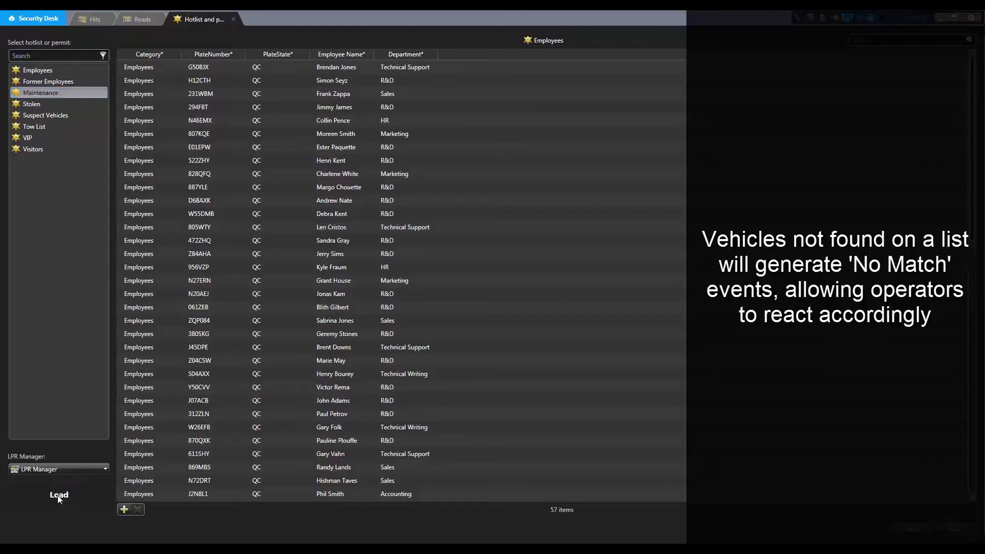
pyautogui.doubleClick(215, 68)
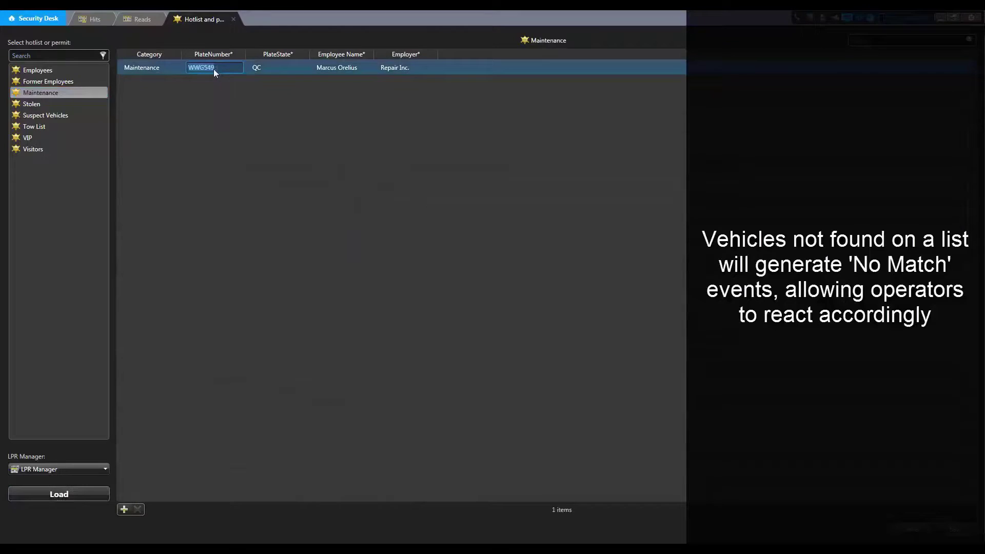
pyautogui.click(162, 70)
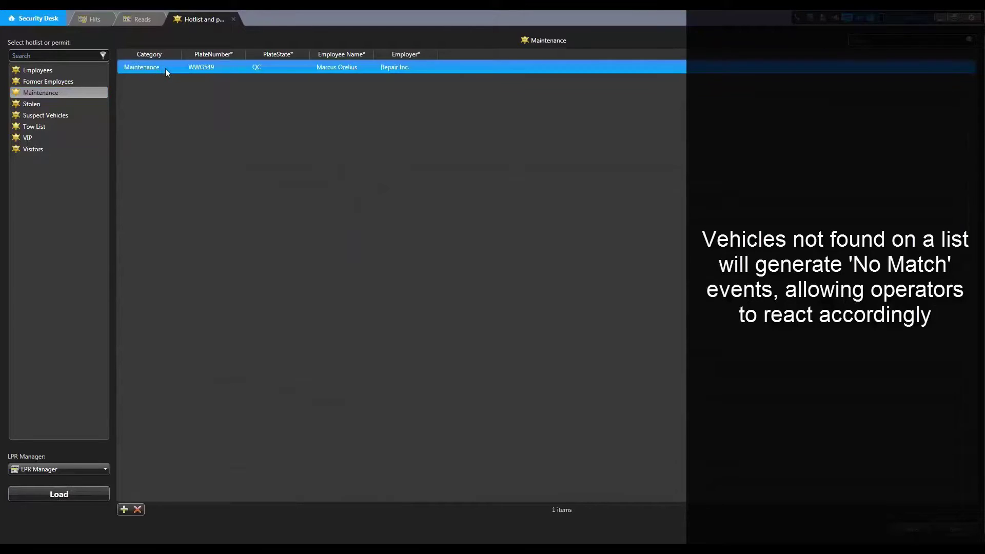